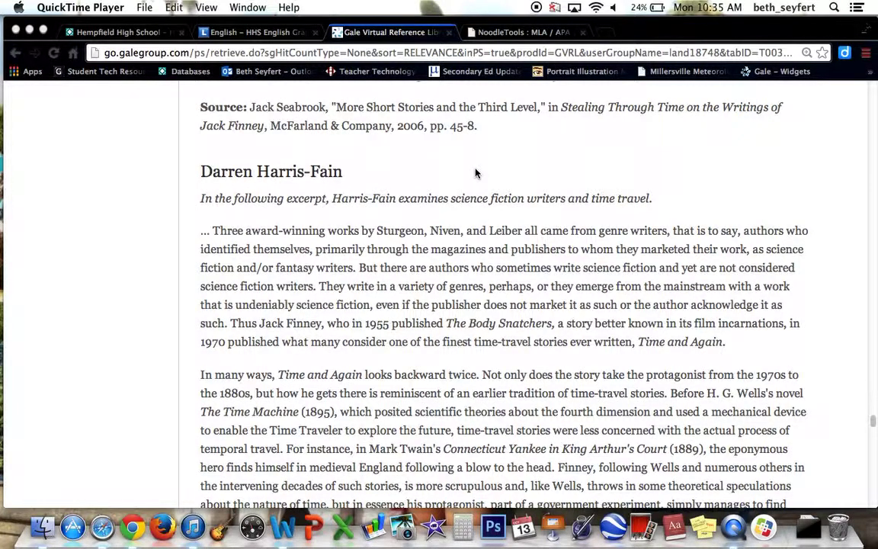
Step: Switch to the NoodleTools works cited list for project book reprint and open the citation-type list
{"action": "left_click", "coordinate": [521, 36]}
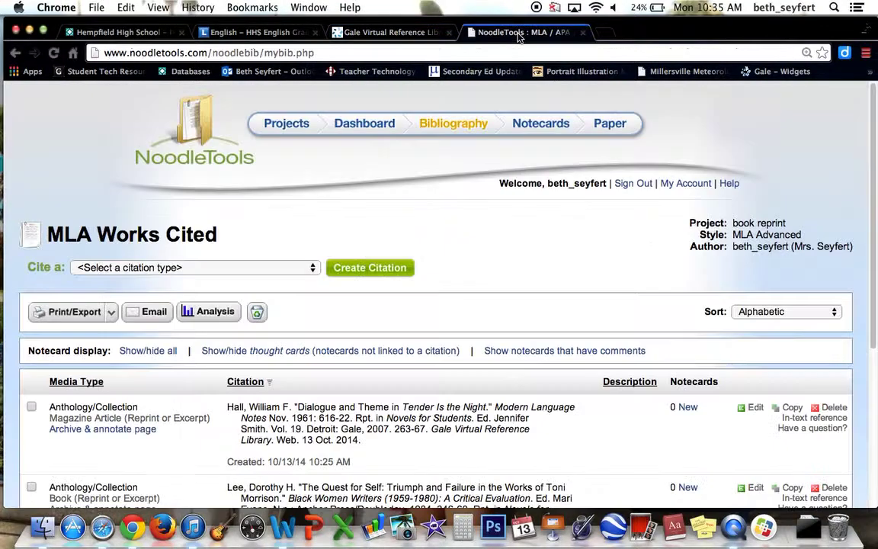
{"action": "left_click", "coordinate": [289, 271]}
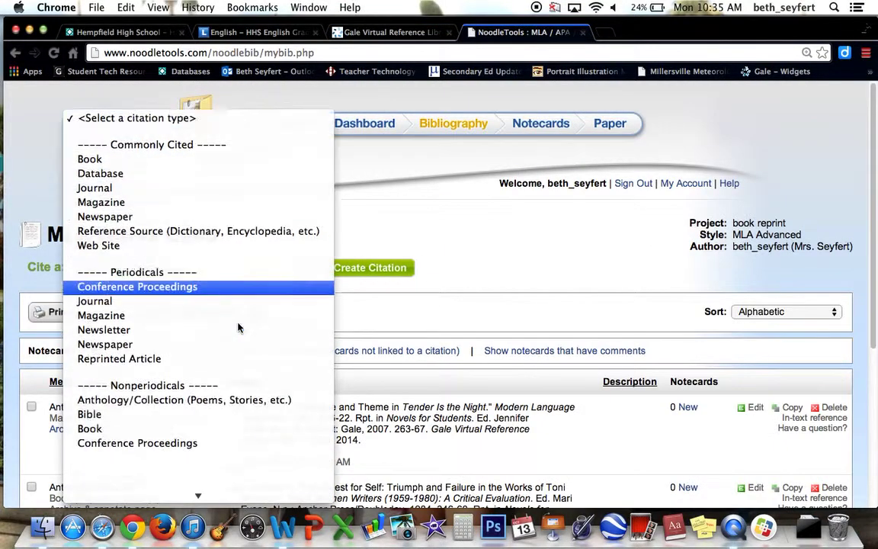
Step: Create a Reprinted Article citation for a Book (Reprint or Excerpt) from an Anthology/Collection
{"action": "left_click", "coordinate": [204, 316]}
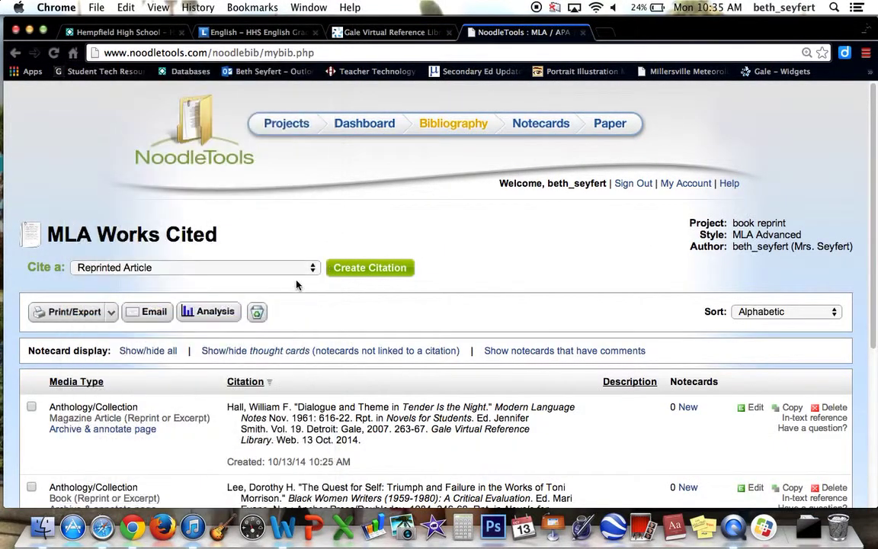
{"action": "left_click", "coordinate": [361, 273]}
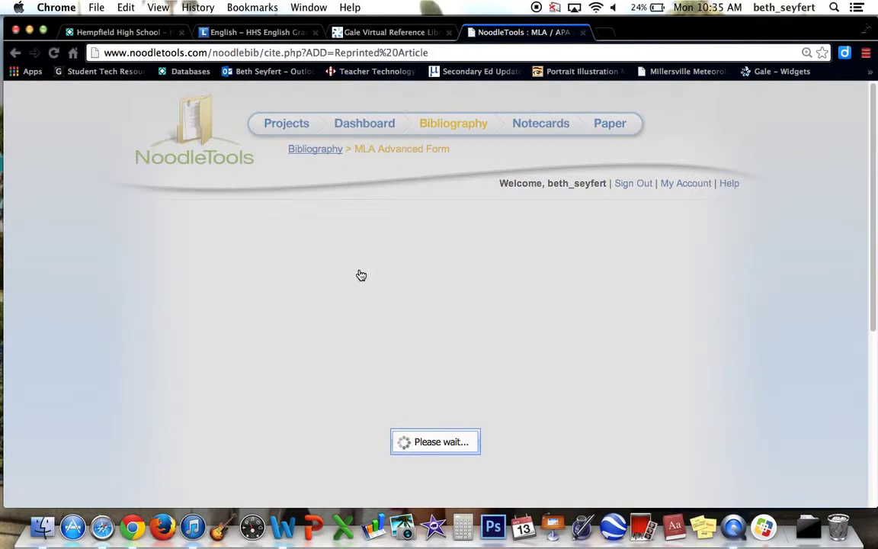
{"action": "scroll", "coordinate": [361, 274], "scroll_direction": "down", "scroll_amount": 3}
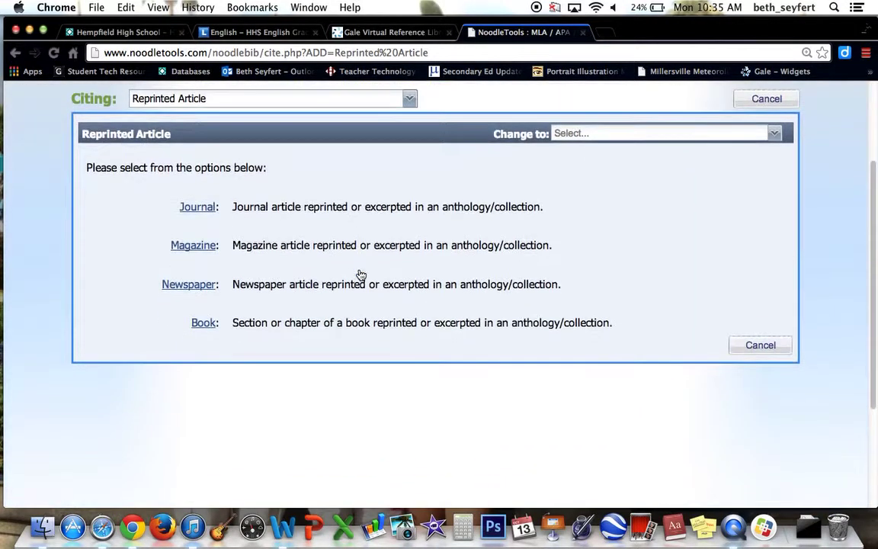
{"action": "left_click", "coordinate": [203, 323]}
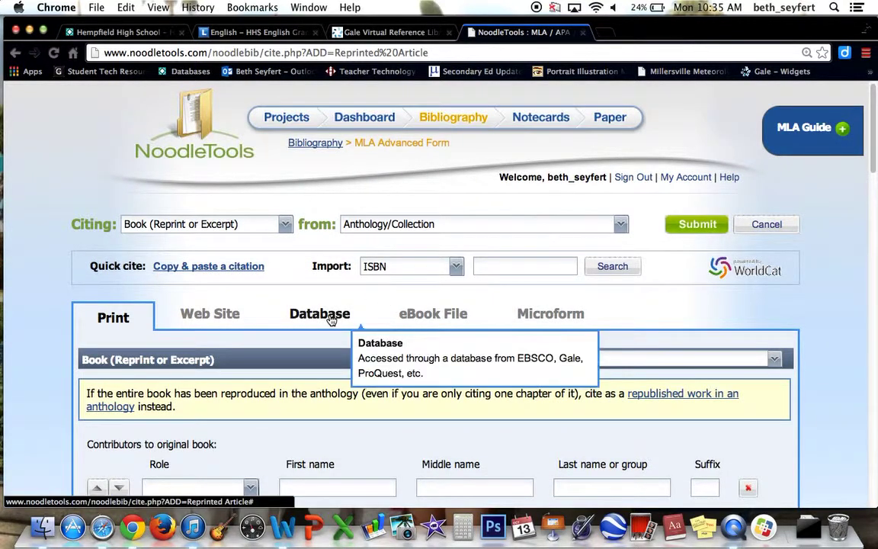
Step: On the Database tab, set the database name to Gale Virtual Reference Library
{"action": "left_click", "coordinate": [331, 320]}
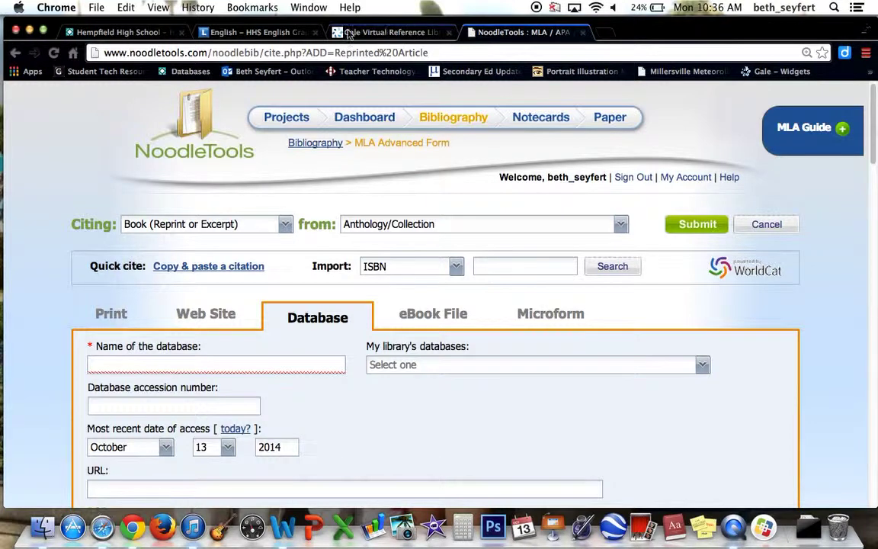
{"action": "left_click", "coordinate": [176, 366]}
{"action": "type", "text": "Gale"}
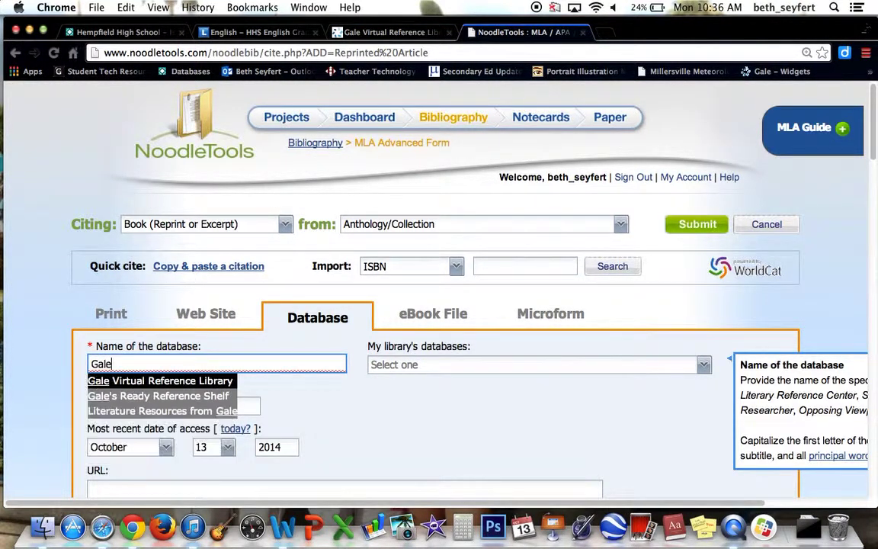
{"action": "key", "text": "Return"}
{"action": "scroll", "coordinate": [409, 398], "scroll_direction": "down", "scroll_amount": 3}
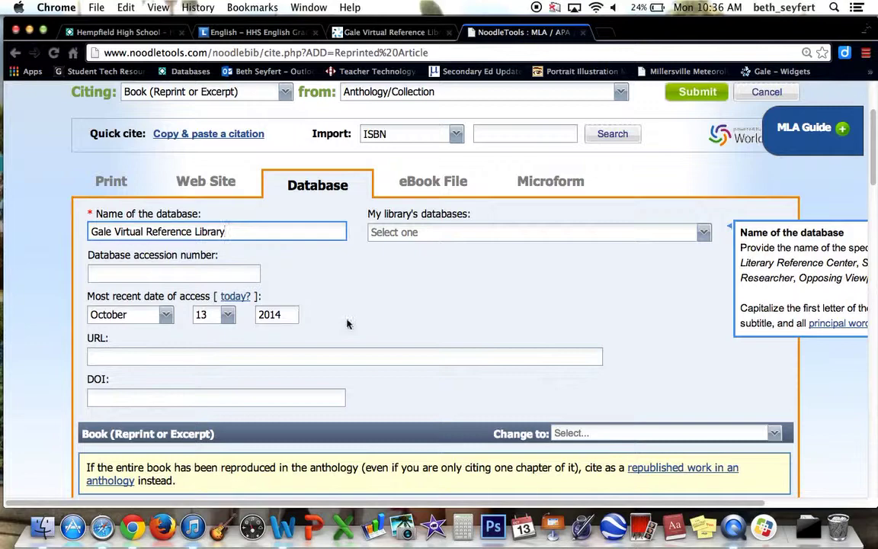
{"action": "scroll", "coordinate": [346, 324], "scroll_direction": "down", "scroll_amount": 3}
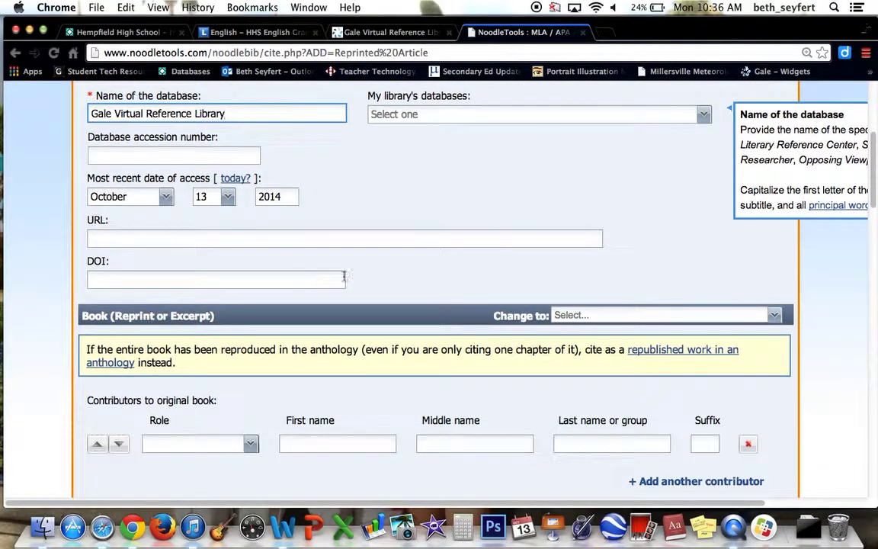
{"action": "scroll", "coordinate": [415, 278], "scroll_direction": "down", "scroll_amount": 5}
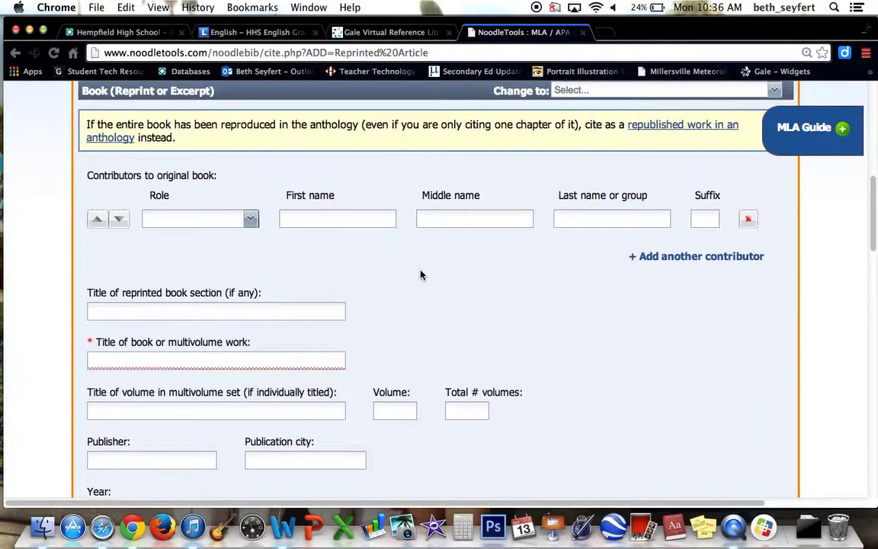
Step: Add an Author contributor with the original book author's first and last name from the Gale source
{"action": "left_click", "coordinate": [250, 221]}
{"action": "left_click", "coordinate": [181, 239]}
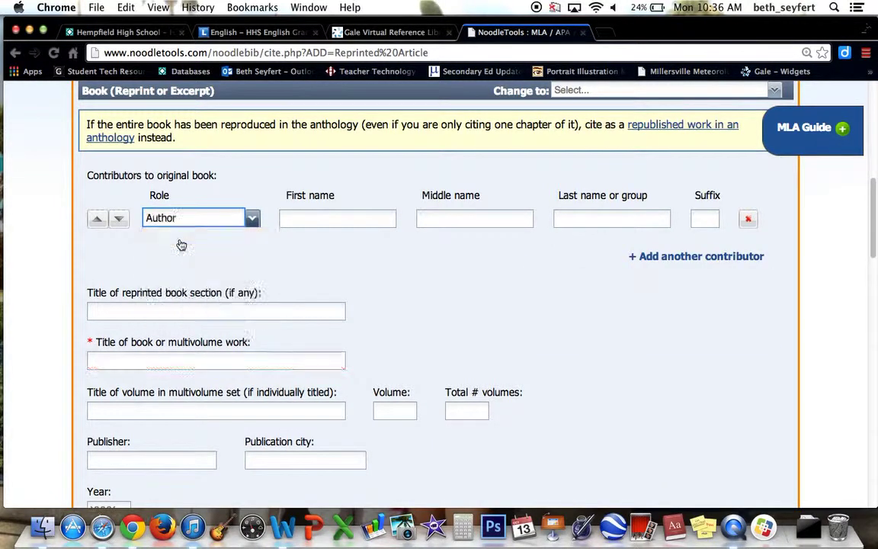
{"action": "left_click", "coordinate": [377, 32]}
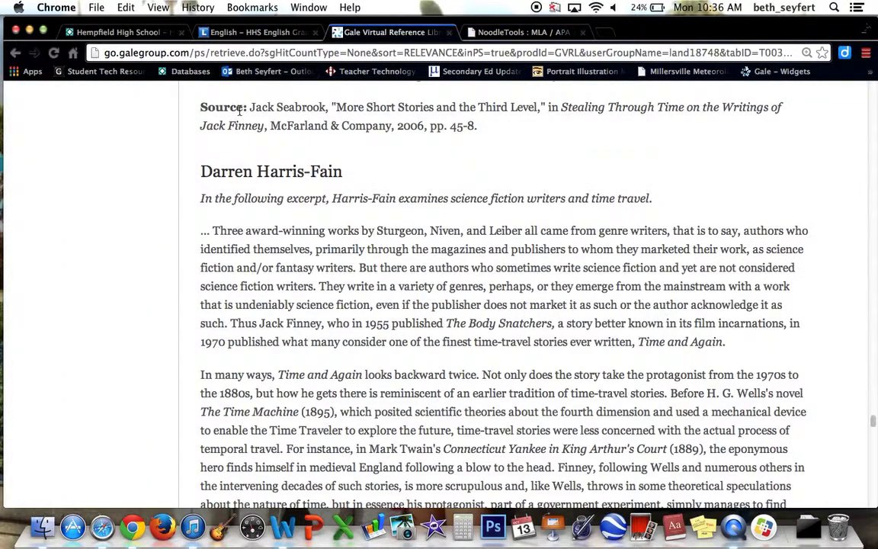
{"action": "left_click", "coordinate": [523, 35]}
{"action": "left_click", "coordinate": [311, 218]}
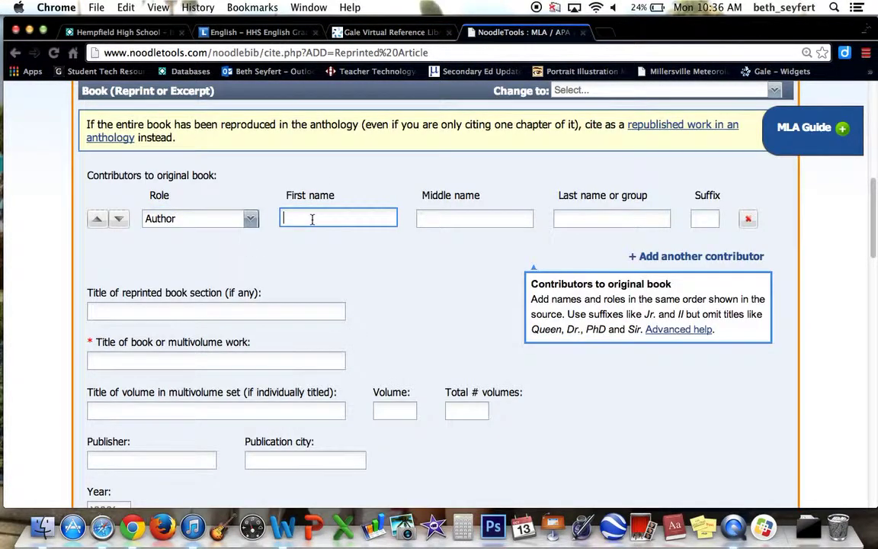
{"action": "type", "text": "Jack"}
{"action": "key", "text": "Tab"}
{"action": "key", "text": "Tab"}
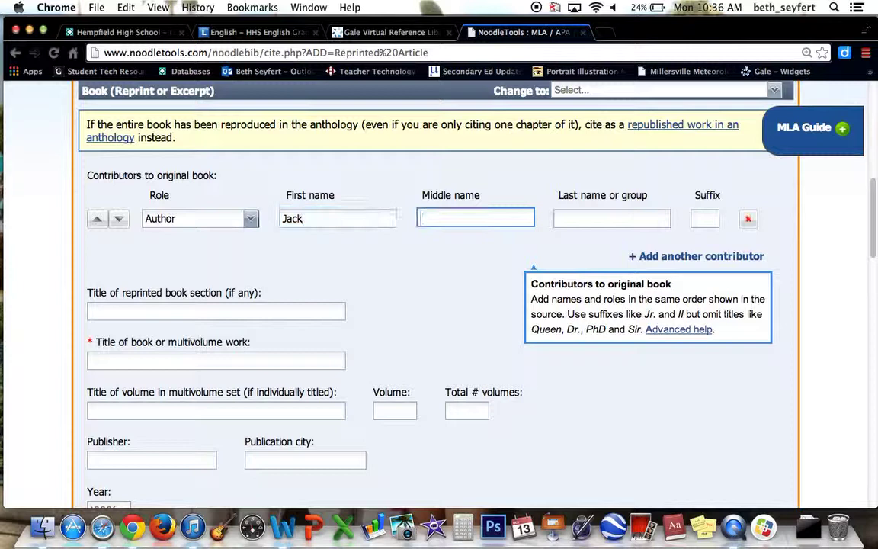
{"action": "type", "text": "Seabrook"}
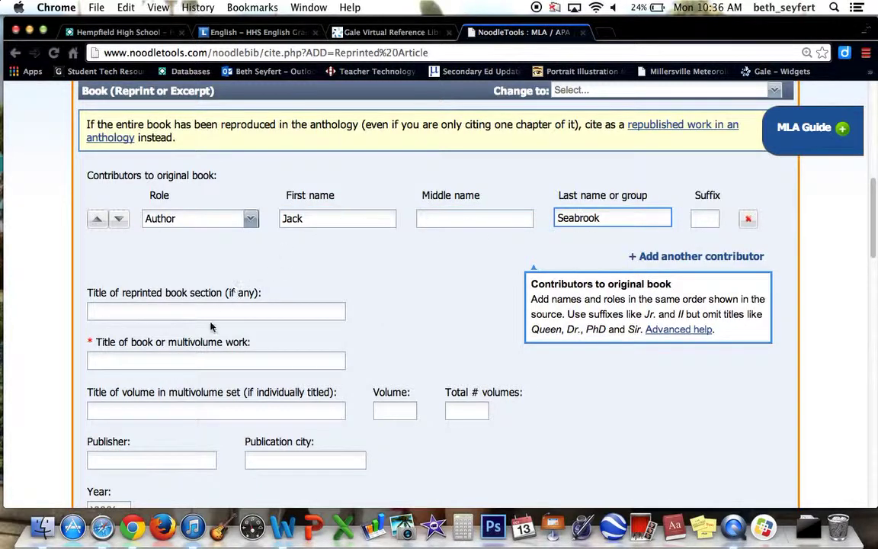
{"action": "left_click", "coordinate": [202, 310]}
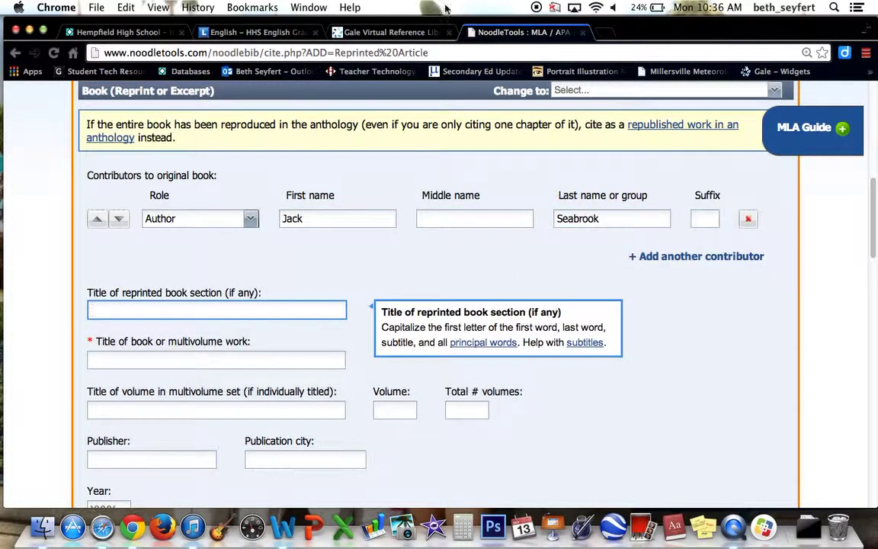
Step: Copy 'More Short Stories and the Third Level' from the Gale source into the reprinted section title
{"action": "left_click", "coordinate": [402, 33]}
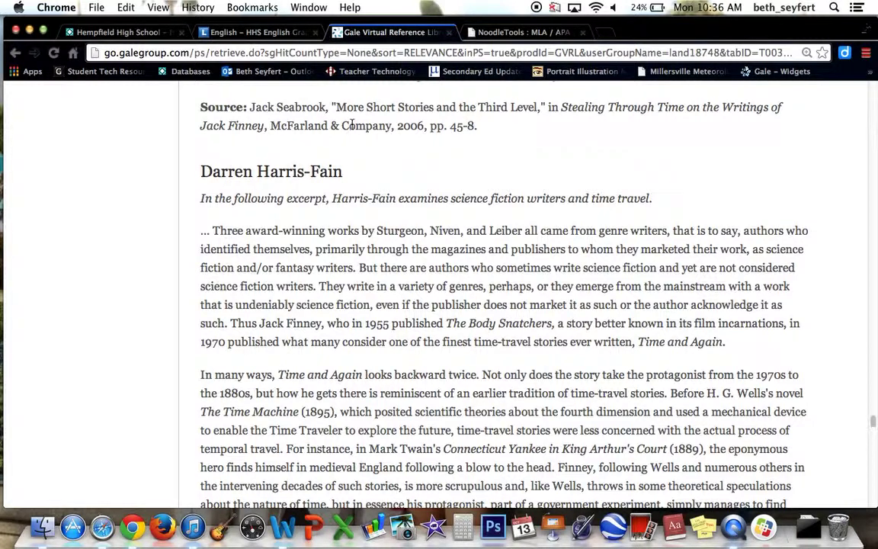
{"action": "left_click_drag", "start_coordinate": [337, 108], "coordinate": [539, 107]}
{"action": "key", "text": "super+c"}
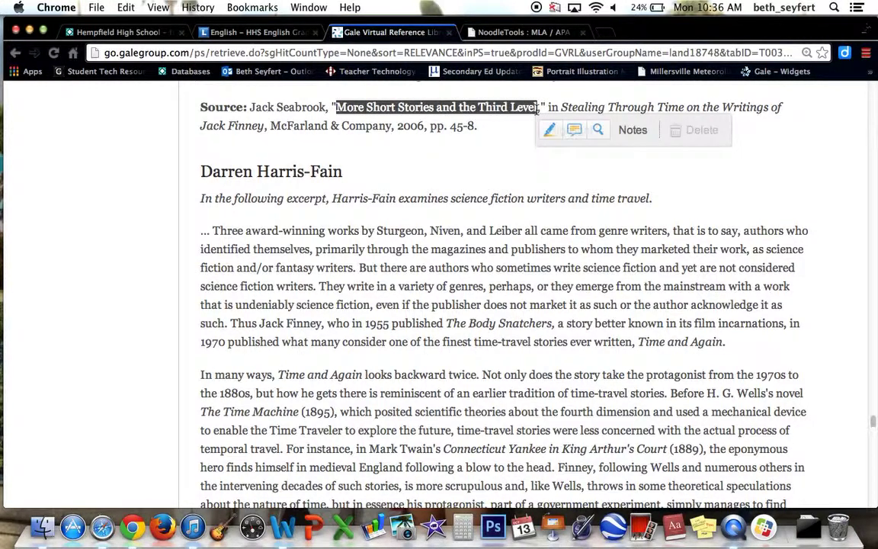
{"action": "left_click", "coordinate": [523, 34]}
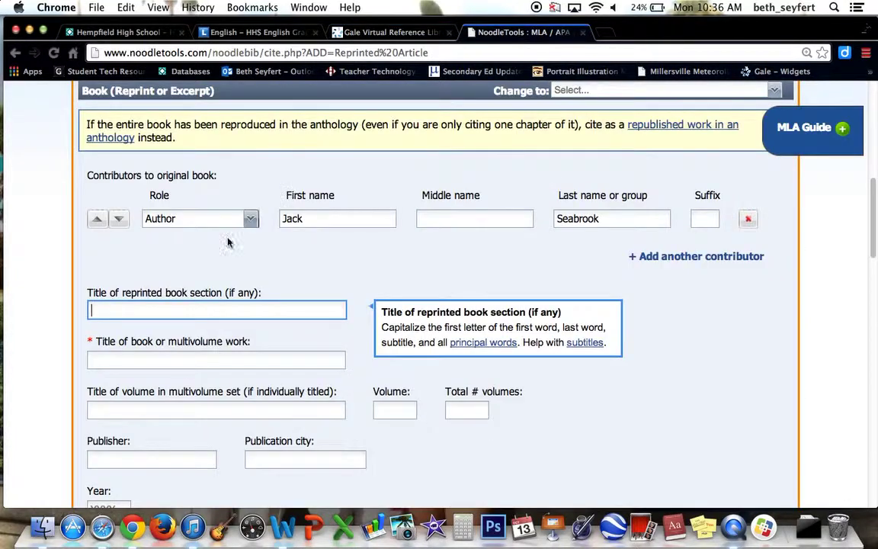
{"action": "key", "text": "super+v"}
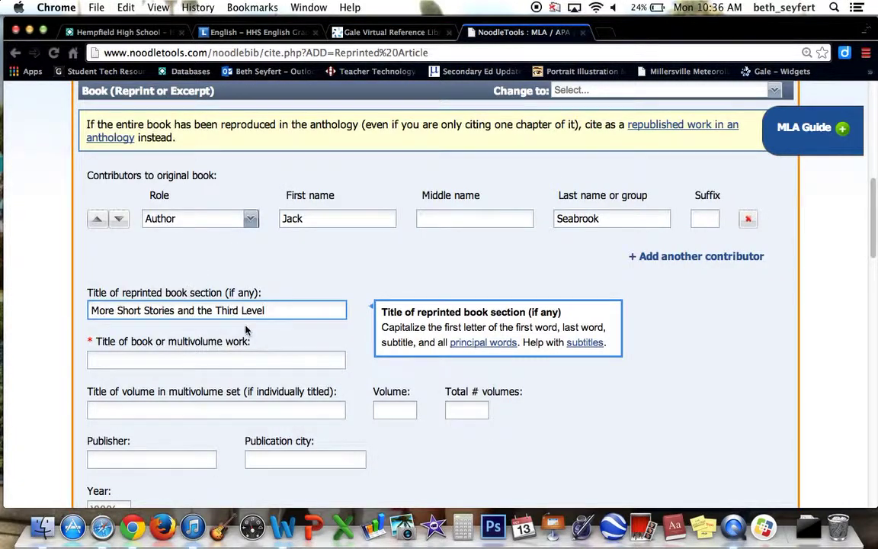
{"action": "scroll", "coordinate": [245, 325], "scroll_direction": "down", "scroll_amount": 1}
Step: Paste 'Stealing Through Time on the Writings of Jack Finney' as the book title, removing the trailing comma
{"action": "left_click", "coordinate": [249, 321]}
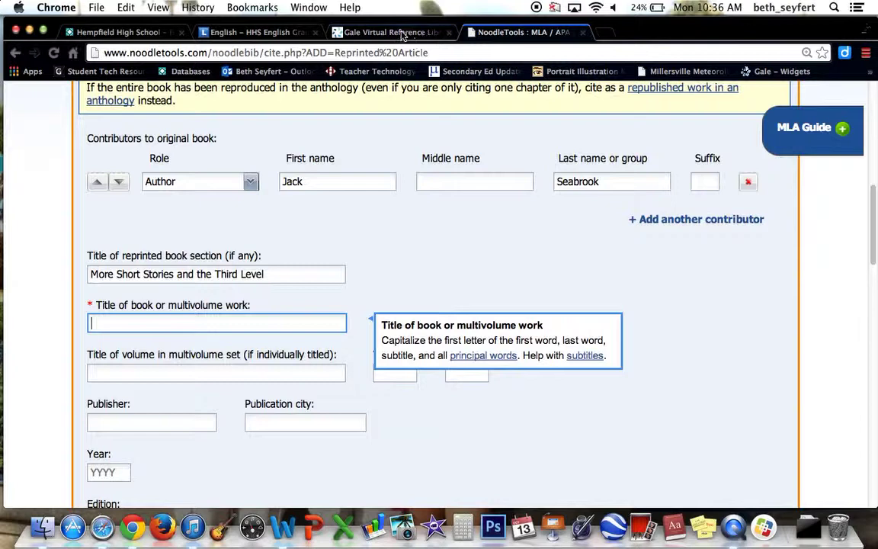
{"action": "left_click", "coordinate": [363, 32]}
{"action": "left_click", "coordinate": [508, 169]}
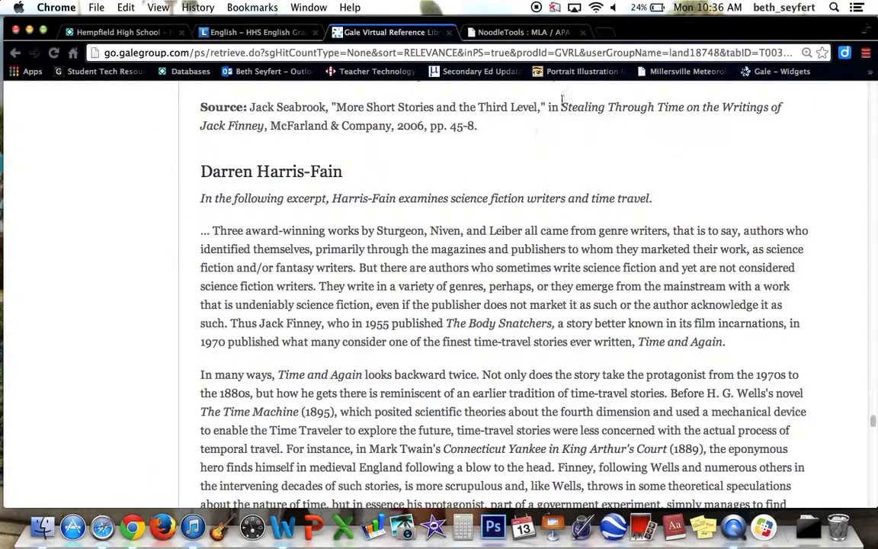
{"action": "left_click_drag", "start_coordinate": [561, 109], "coordinate": [266, 125]}
{"action": "key", "text": "super+c"}
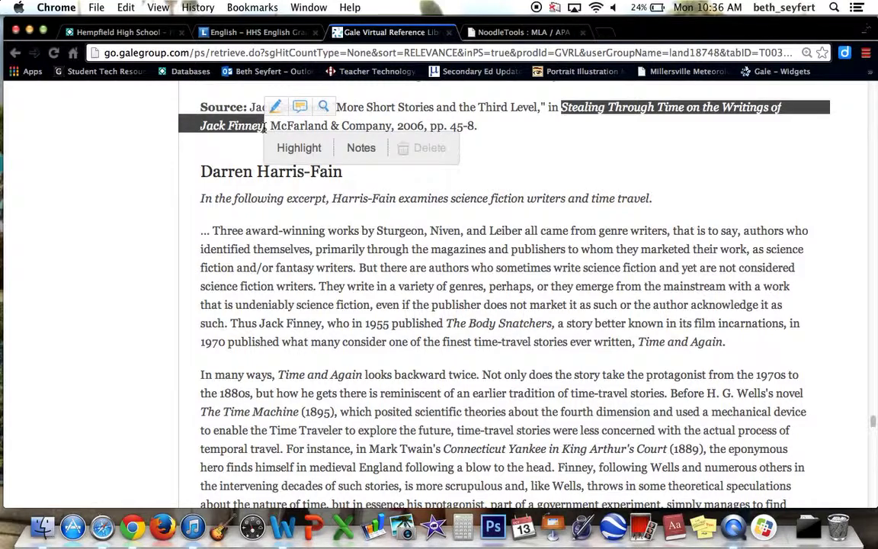
{"action": "left_click", "coordinate": [507, 32]}
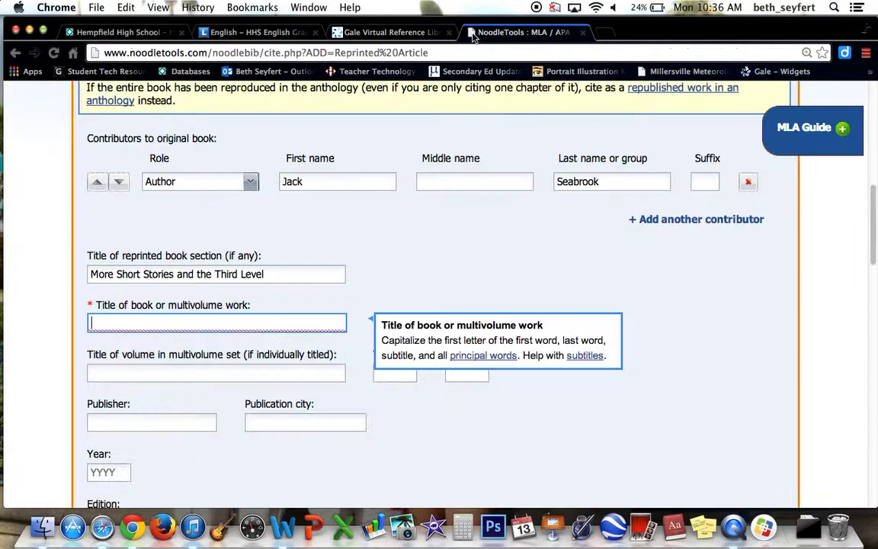
{"action": "key", "text": "super+v"}
{"action": "key", "text": "BackSpace"}
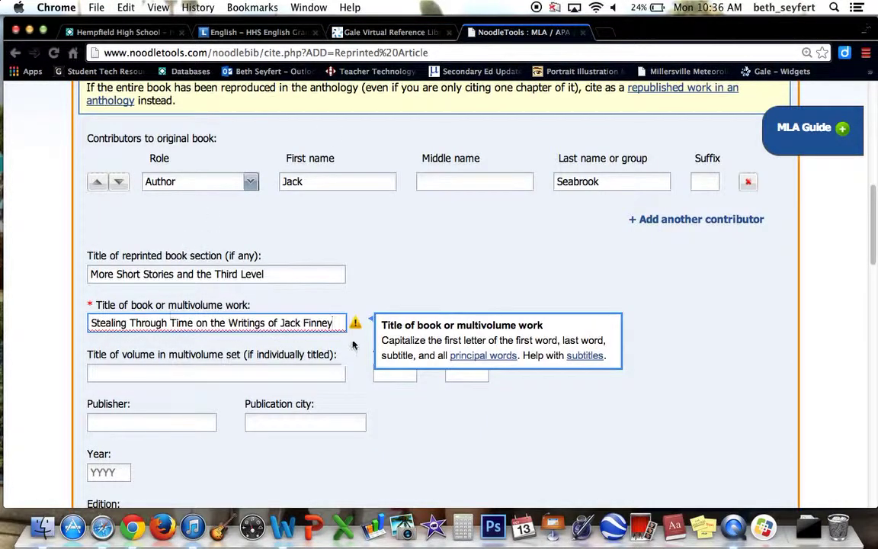
{"action": "scroll", "coordinate": [328, 343], "scroll_direction": "down", "scroll_amount": 1}
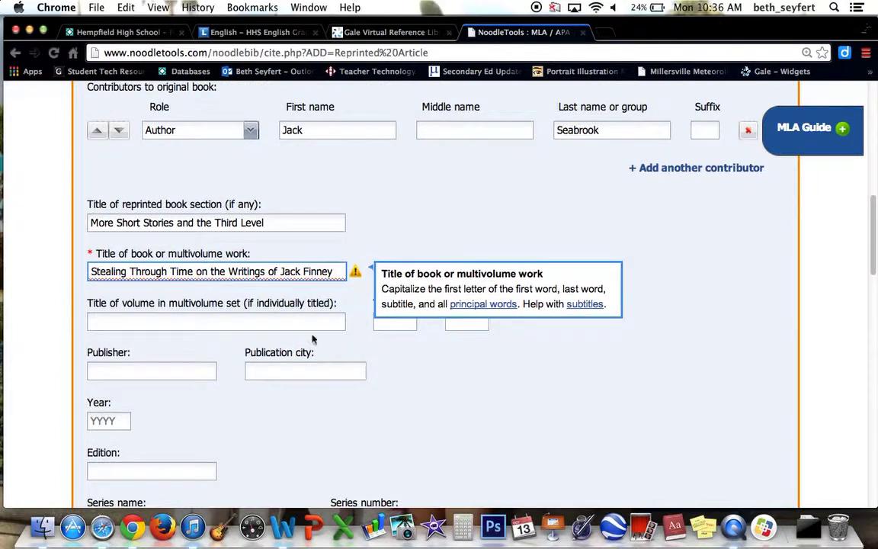
Step: Copy McFarland & Company from the Gale source as publisher and enter year 2006
{"action": "left_click", "coordinate": [240, 321]}
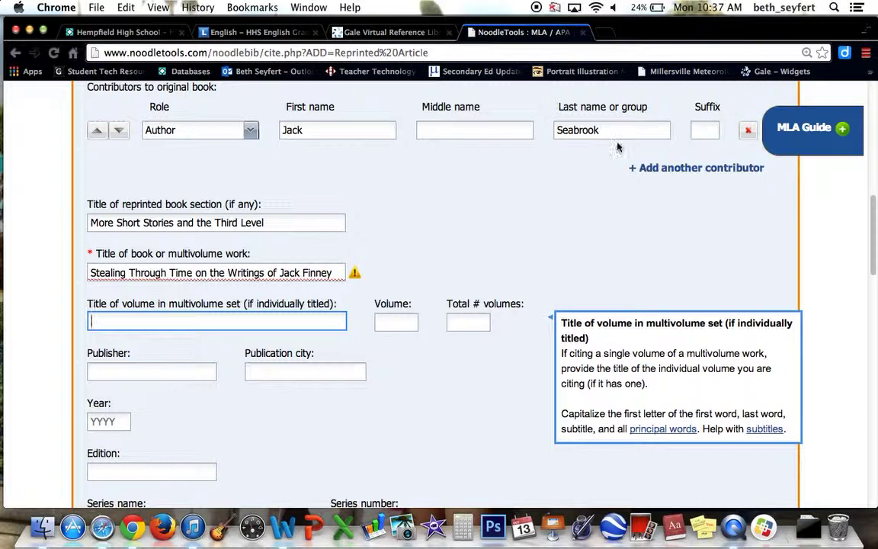
{"action": "left_click", "coordinate": [389, 32]}
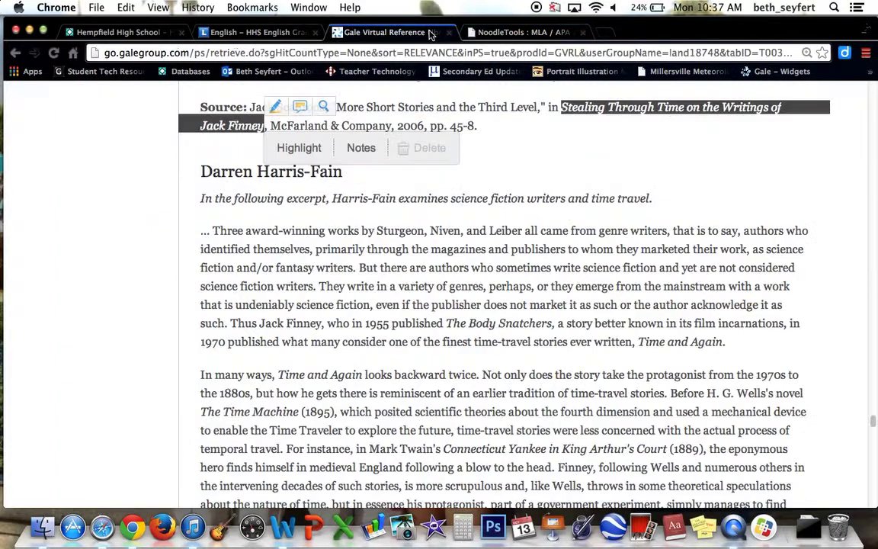
{"action": "left_click", "coordinate": [567, 144]}
{"action": "left_click_drag", "start_coordinate": [271, 124], "coordinate": [391, 125]}
{"action": "key", "text": "super+c"}
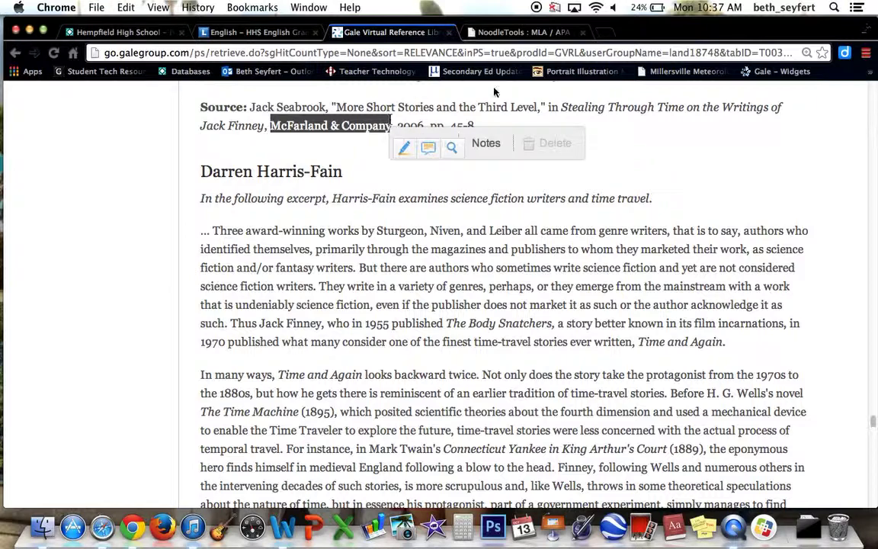
{"action": "left_click", "coordinate": [495, 32]}
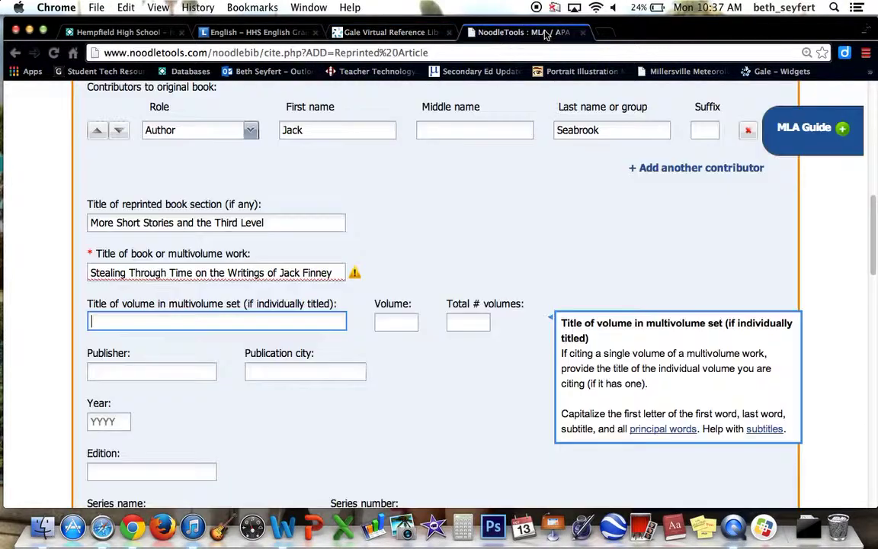
{"action": "left_click", "coordinate": [122, 364]}
{"action": "key", "text": "super+v"}
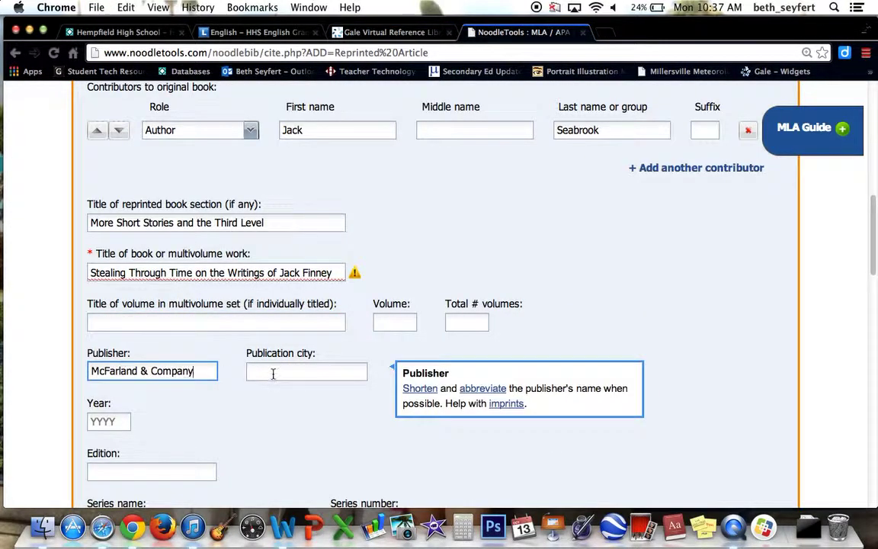
{"action": "left_click", "coordinate": [109, 421]}
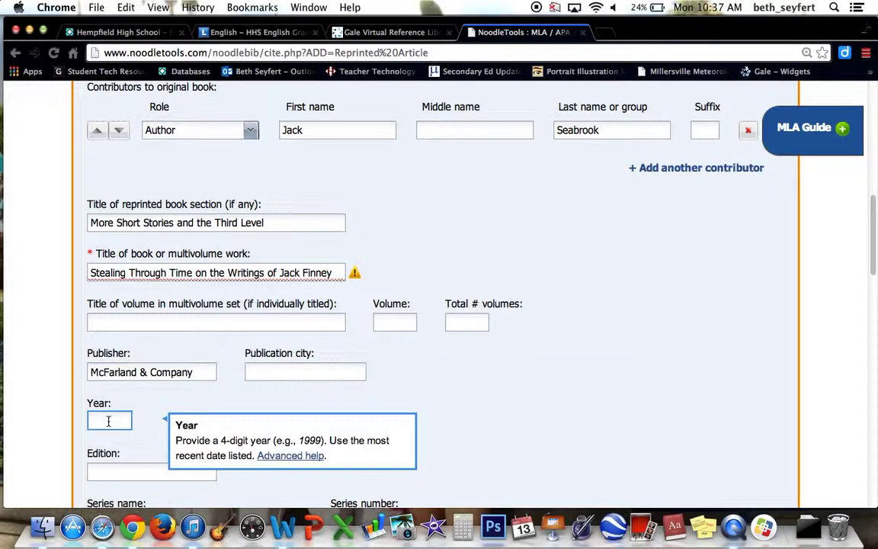
{"action": "type", "text": "2006"}
{"action": "left_click", "coordinate": [507, 363]}
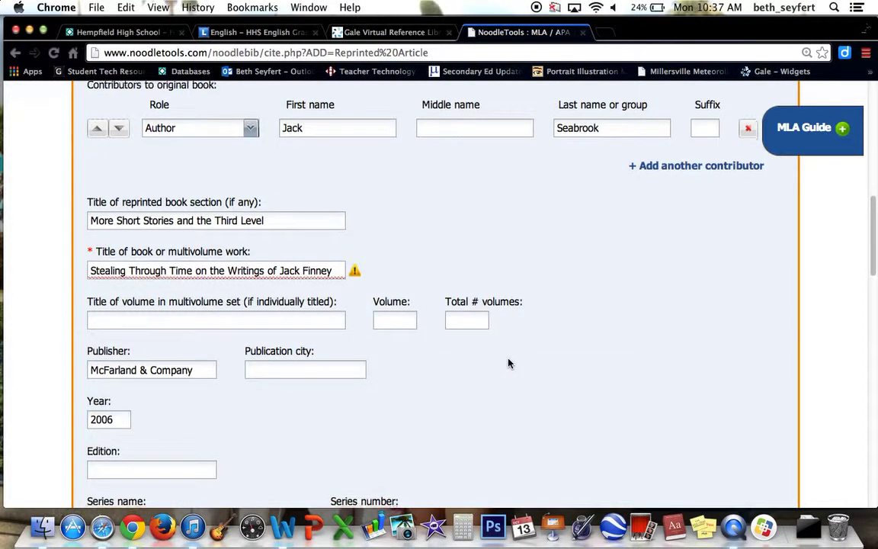
{"action": "scroll", "coordinate": [507, 363], "scroll_direction": "down", "scroll_amount": 5}
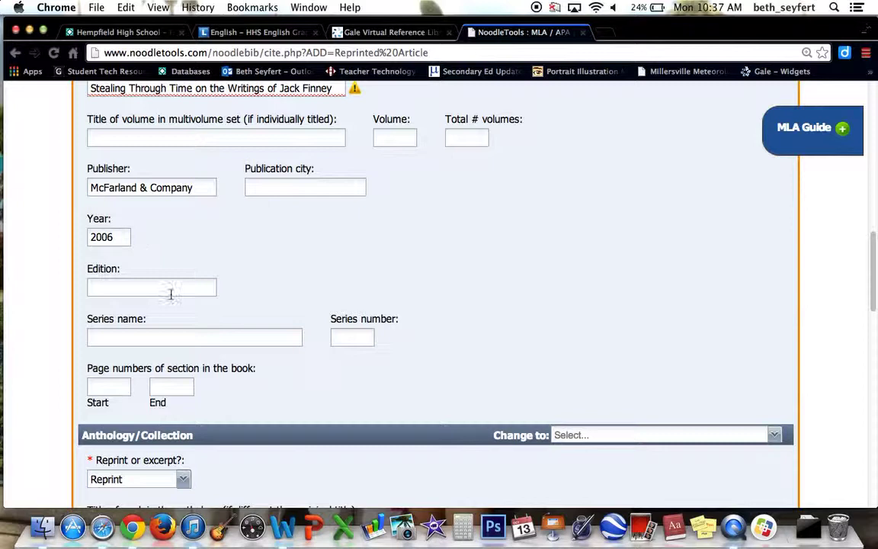
Step: Enter the reprinted section's pages as 45 to 48
{"action": "left_click", "coordinate": [385, 32]}
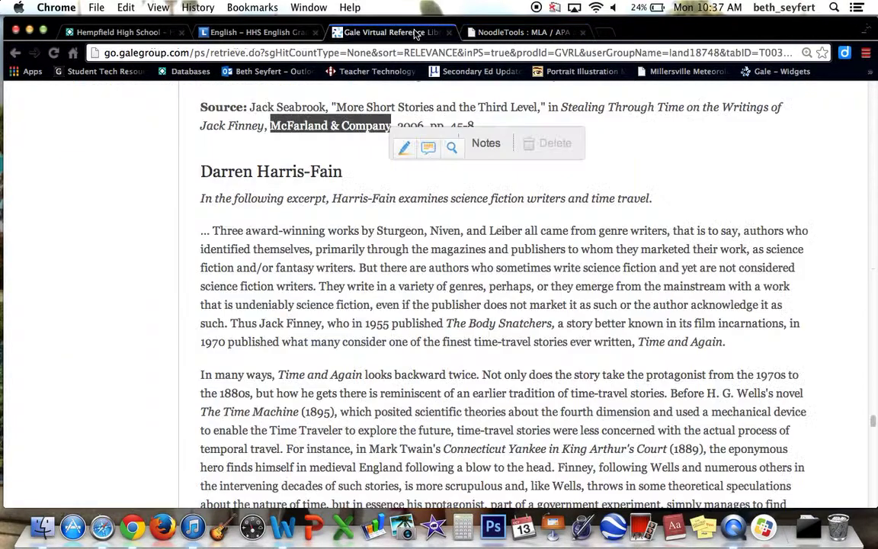
{"action": "left_click", "coordinate": [480, 166]}
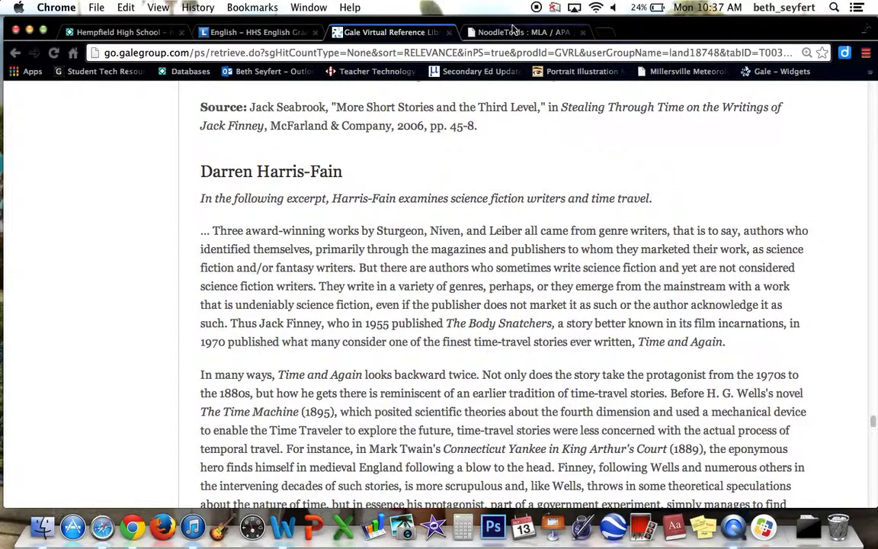
{"action": "left_click", "coordinate": [462, 35]}
{"action": "left_click", "coordinate": [98, 385]}
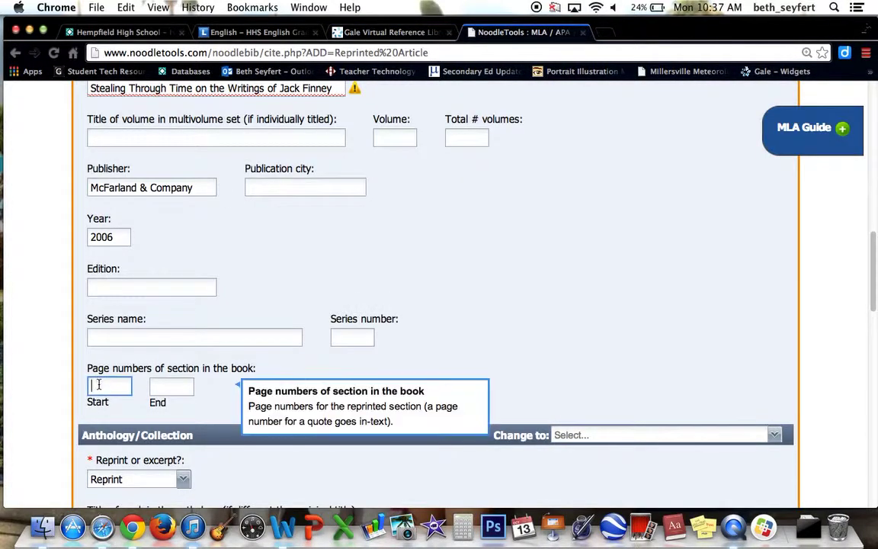
{"action": "left_click", "coordinate": [177, 385]}
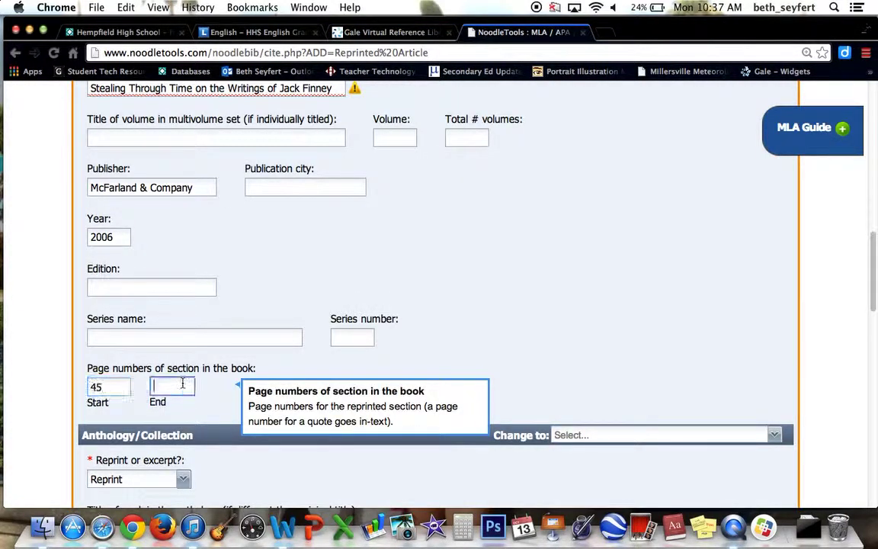
{"action": "type", "text": "48"}
{"action": "left_click", "coordinate": [565, 354]}
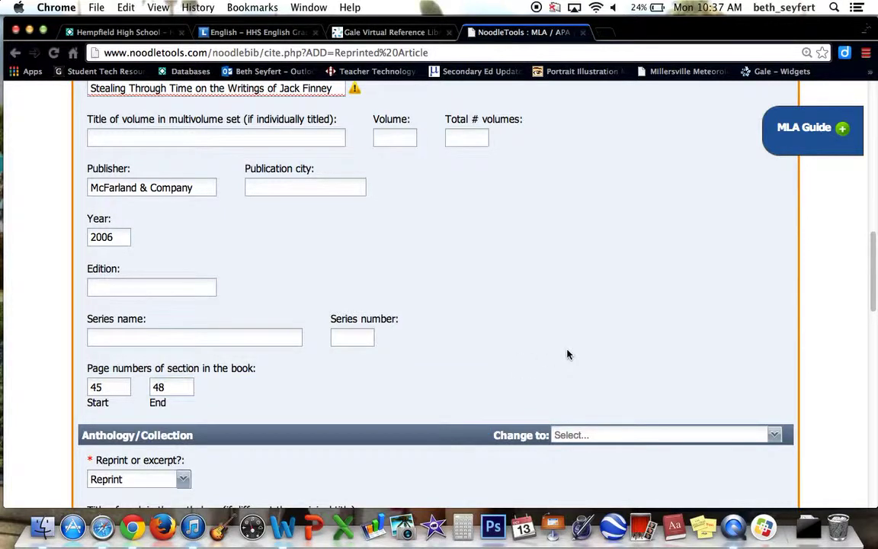
Step: Enter anthology pages 79 to 80 and go back to the Gale article
{"action": "scroll", "coordinate": [565, 354], "scroll_direction": "down", "scroll_amount": 8}
{"action": "scroll", "coordinate": [566, 352], "scroll_direction": "down", "scroll_amount": 1}
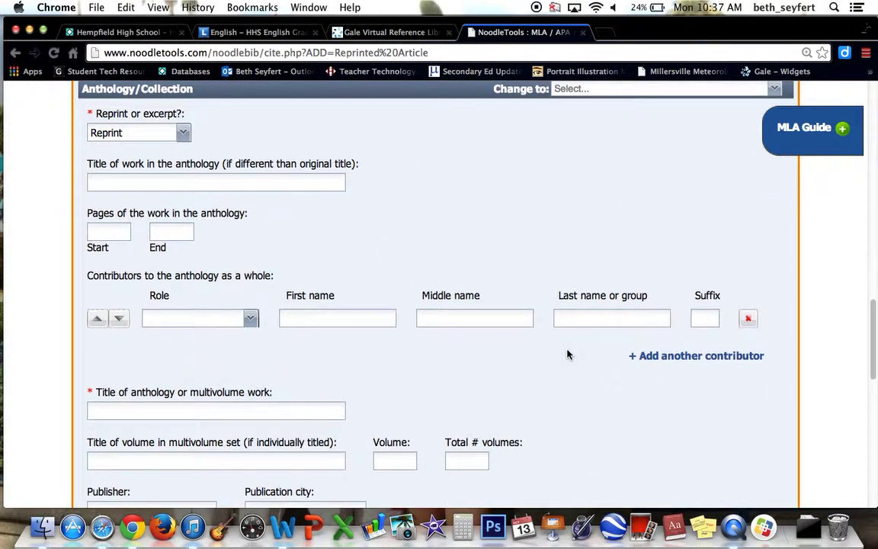
{"action": "scroll", "coordinate": [566, 354], "scroll_direction": "down", "scroll_amount": 1}
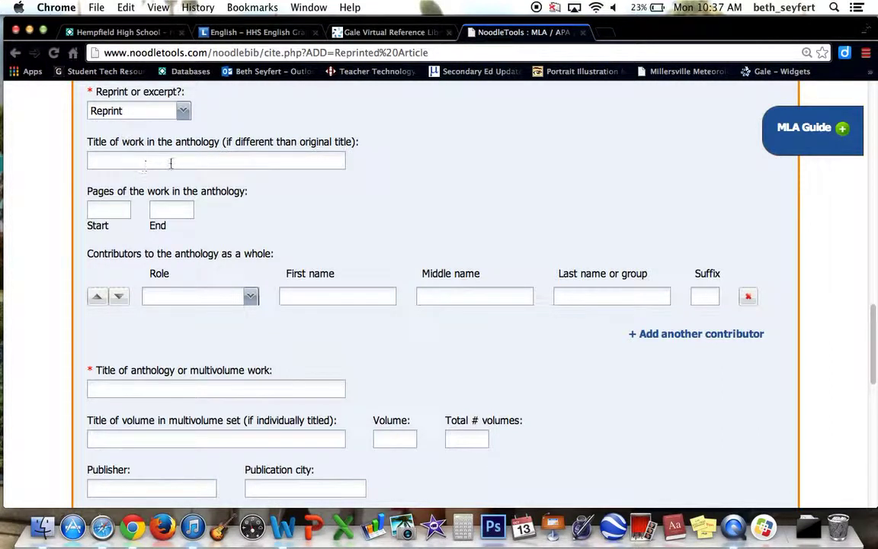
{"action": "left_click", "coordinate": [113, 210]}
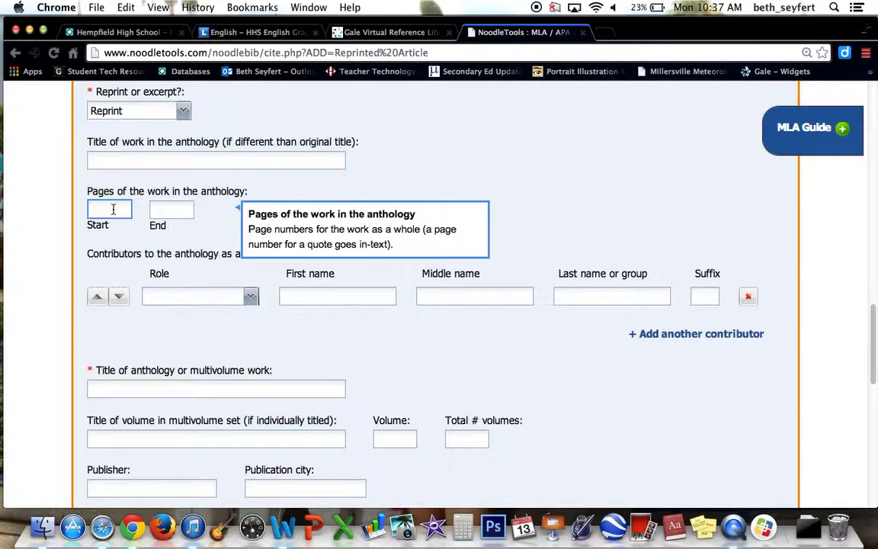
{"action": "left_click", "coordinate": [166, 211]}
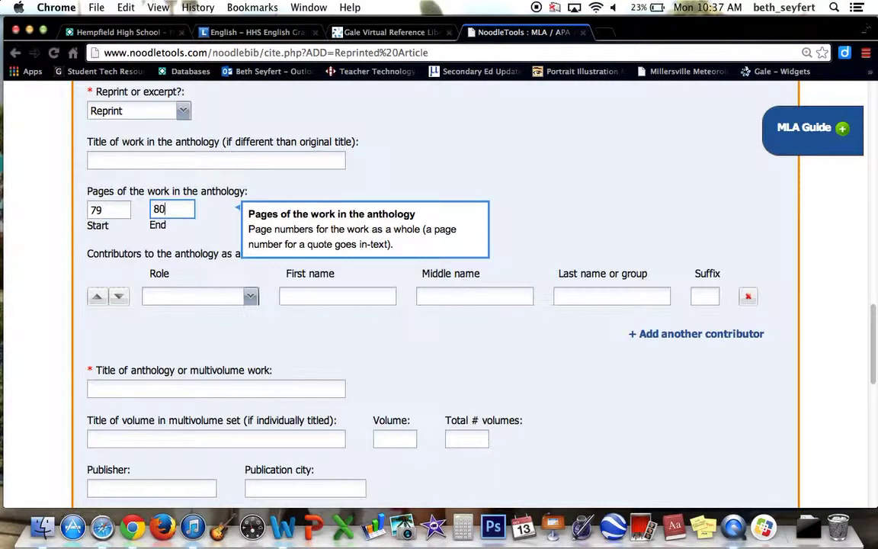
{"action": "type", "text": "80"}
{"action": "left_click", "coordinate": [305, 354]}
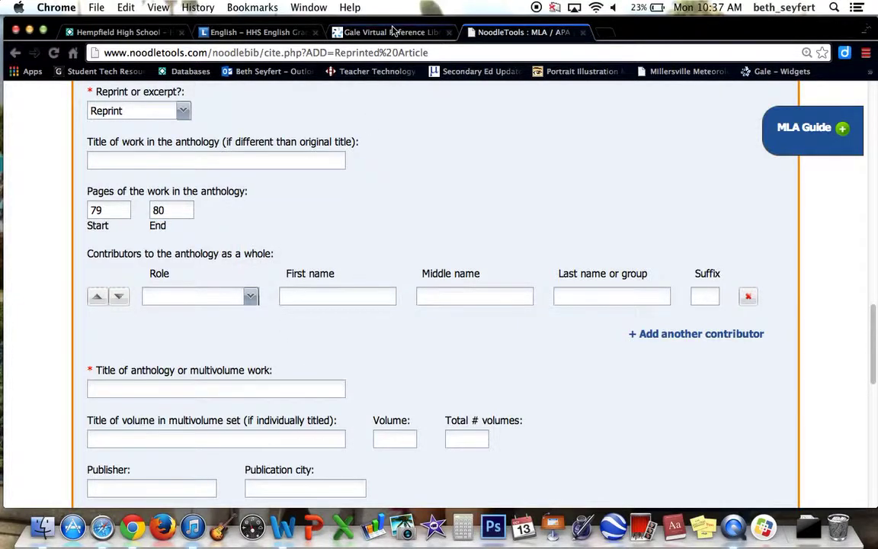
{"action": "left_click", "coordinate": [355, 32]}
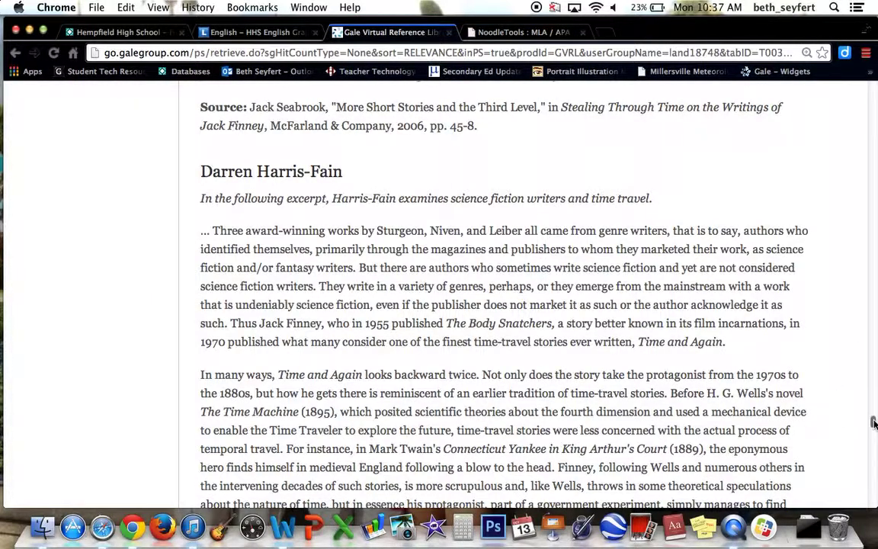
Step: Add the anthology's editor from the Gale source line as an Editor contributor with first and last name
{"action": "left_click_drag", "start_coordinate": [871, 419], "coordinate": [872, 88]}
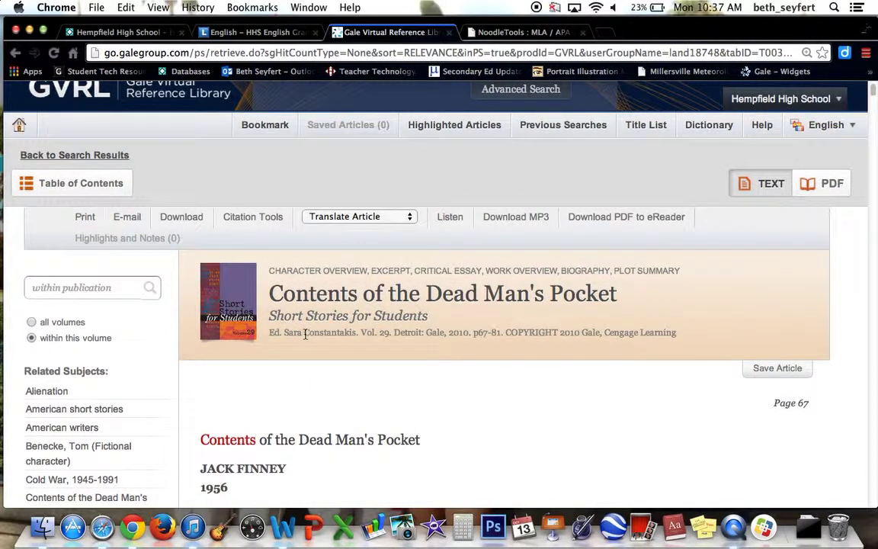
{"action": "left_click_drag", "start_coordinate": [305, 333], "coordinate": [356, 332]}
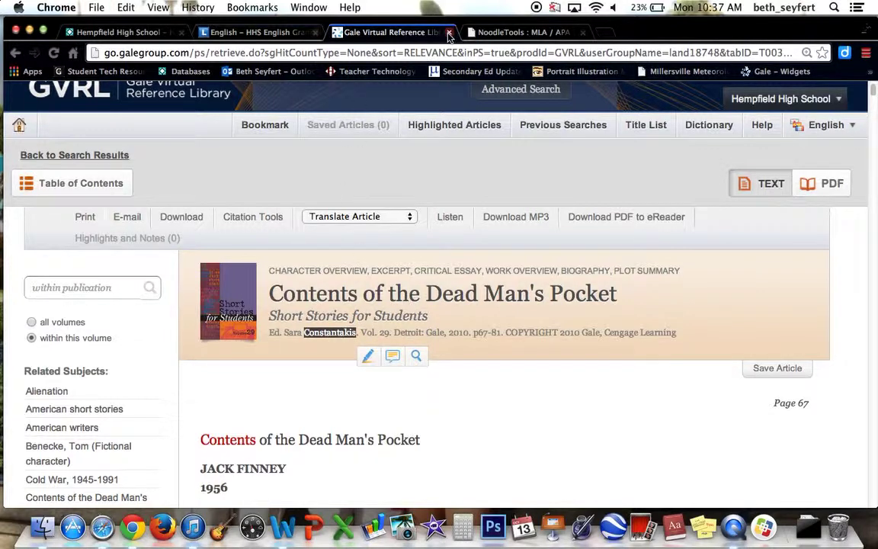
{"action": "left_click", "coordinate": [491, 32]}
{"action": "left_click", "coordinate": [196, 299]}
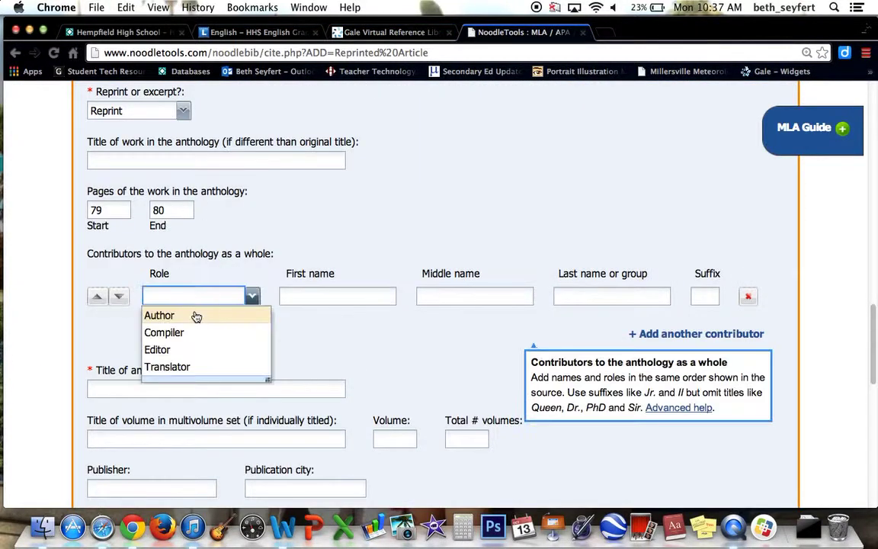
{"action": "left_click", "coordinate": [195, 348]}
{"action": "left_click", "coordinate": [300, 297]}
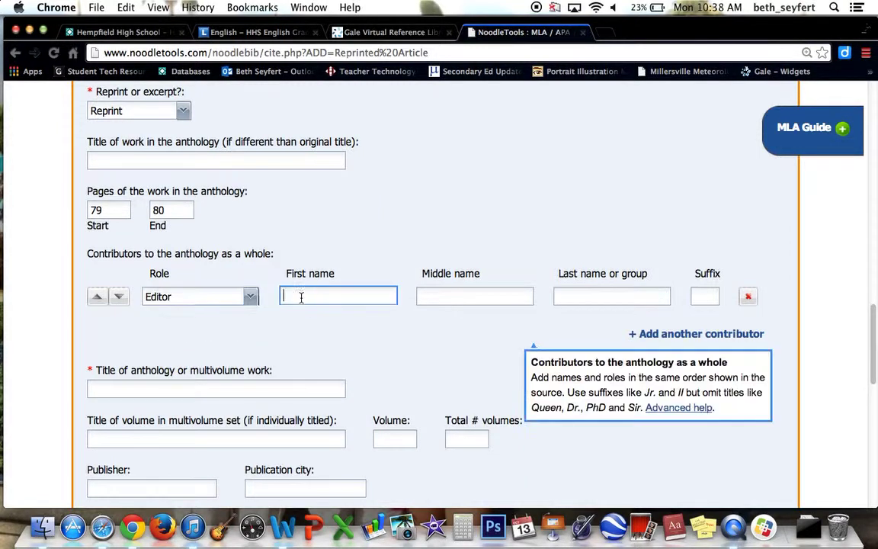
{"action": "type", "text": "Sara"}
{"action": "left_click", "coordinate": [575, 296]}
{"action": "type", "text": "Constantakis"}
{"action": "left_click", "coordinate": [449, 339]}
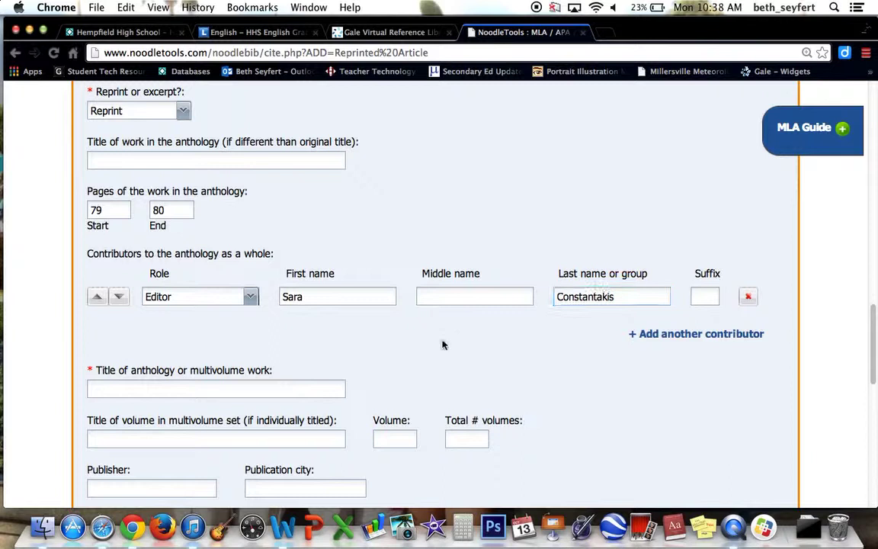
{"action": "scroll", "coordinate": [412, 354], "scroll_direction": "down", "scroll_amount": 2}
Step: Enter anthology title 'Short Stories for Students' and volume 29, checking the Gale article
{"action": "left_click", "coordinate": [271, 304]}
{"action": "type", "text": "Short"}
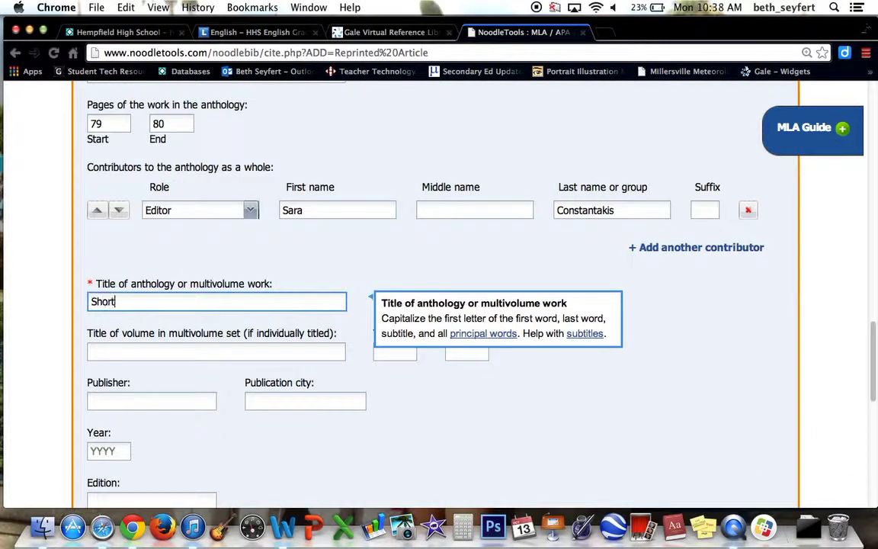
{"action": "type", "text": " Stories for Stude"}
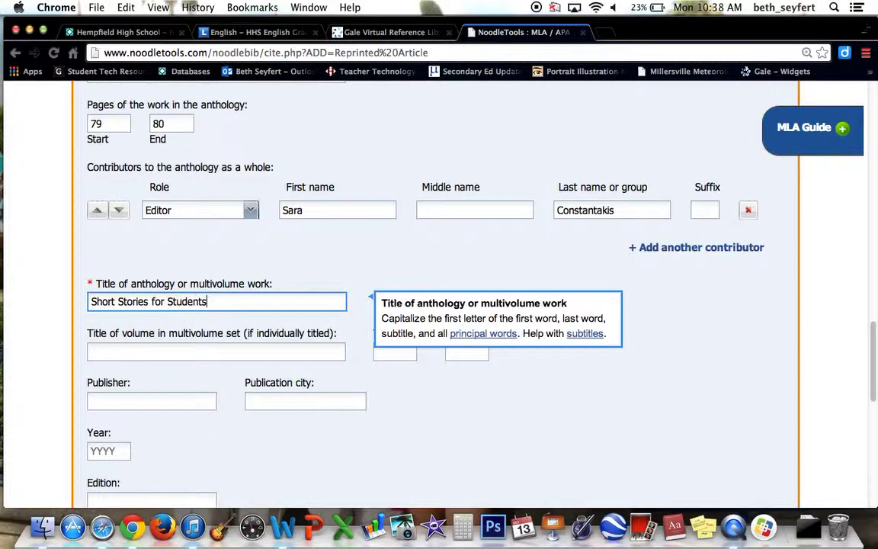
{"action": "type", "text": "nts"}
{"action": "left_click", "coordinate": [502, 364]}
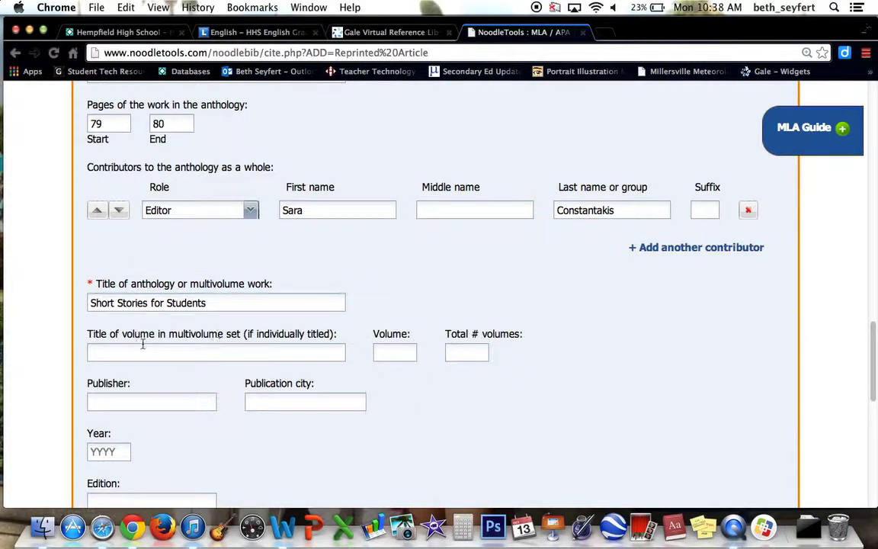
{"action": "left_click", "coordinate": [404, 351]}
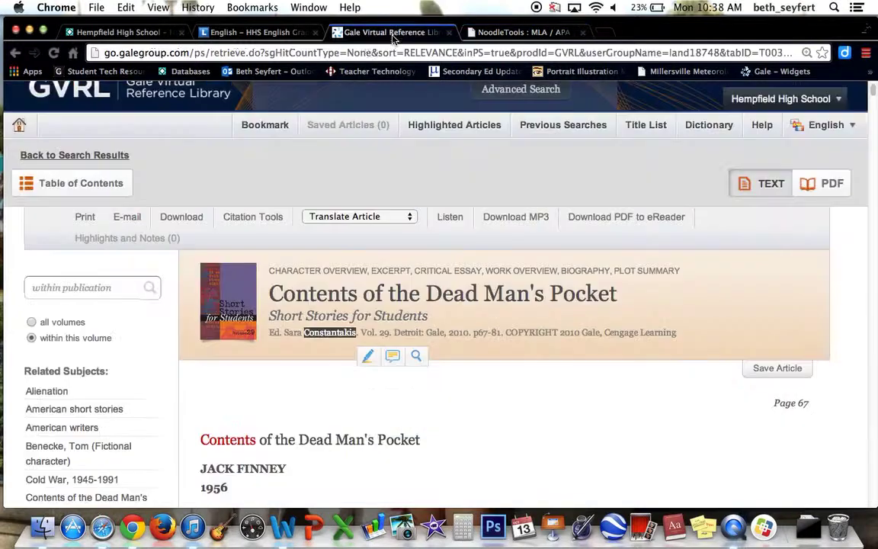
{"action": "left_click", "coordinate": [355, 34]}
{"action": "left_click", "coordinate": [491, 34]}
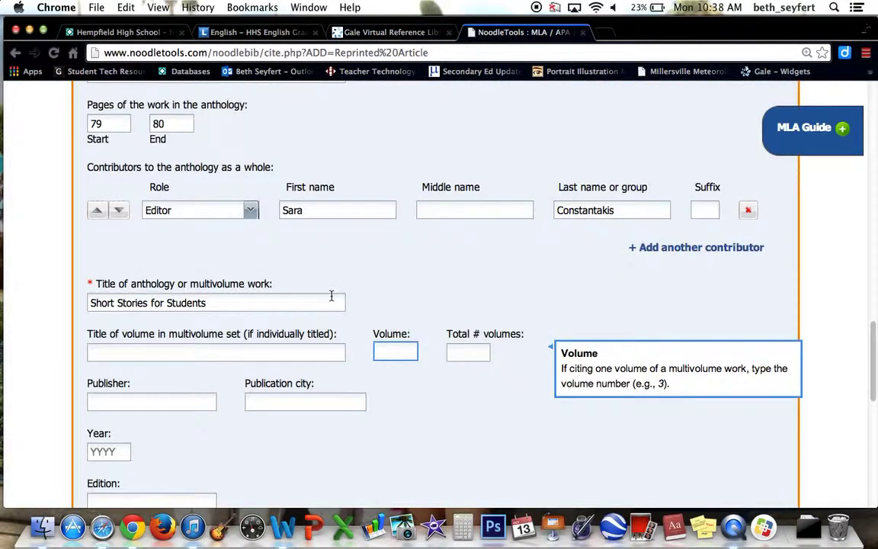
Step: Enter publisher Gale, publication city Detroit and year 2010 for the anthology
{"action": "left_click", "coordinate": [129, 401]}
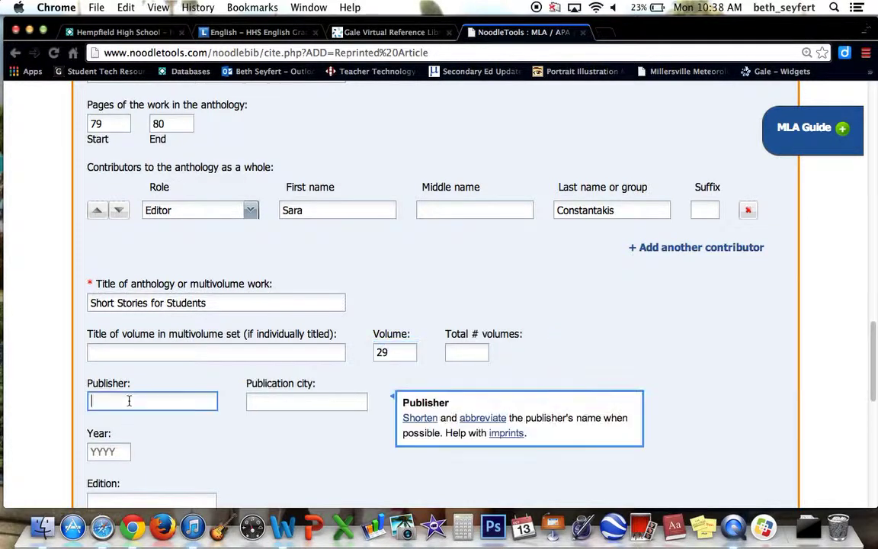
{"action": "type", "text": "Gale"}
{"action": "left_click", "coordinate": [270, 403]}
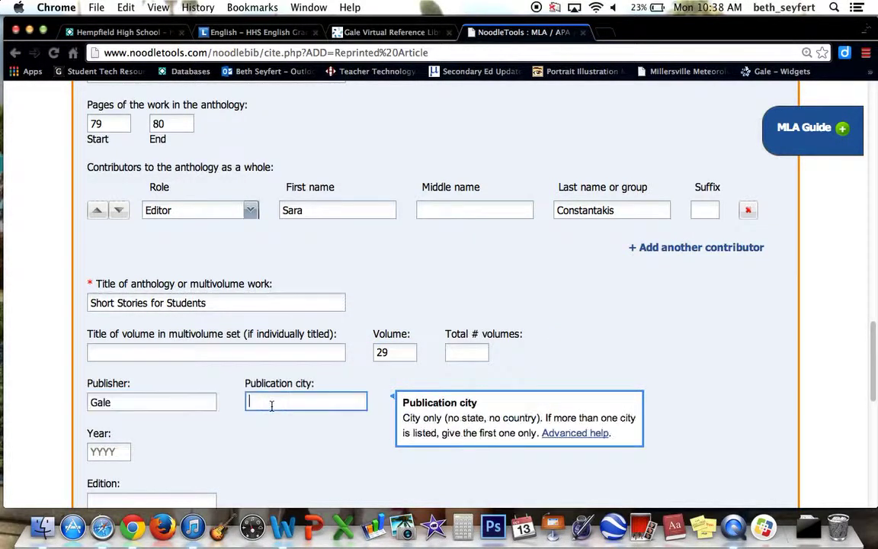
{"action": "type", "text": "Detroit"}
{"action": "key", "text": "Tab"}
{"action": "left_click", "coordinate": [378, 34]}
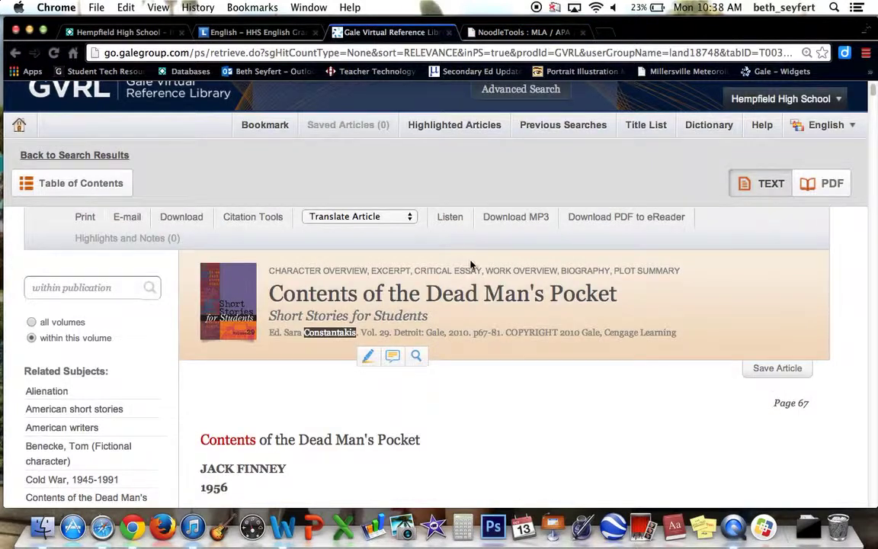
{"action": "scroll", "coordinate": [441, 297], "scroll_direction": "down", "scroll_amount": 2}
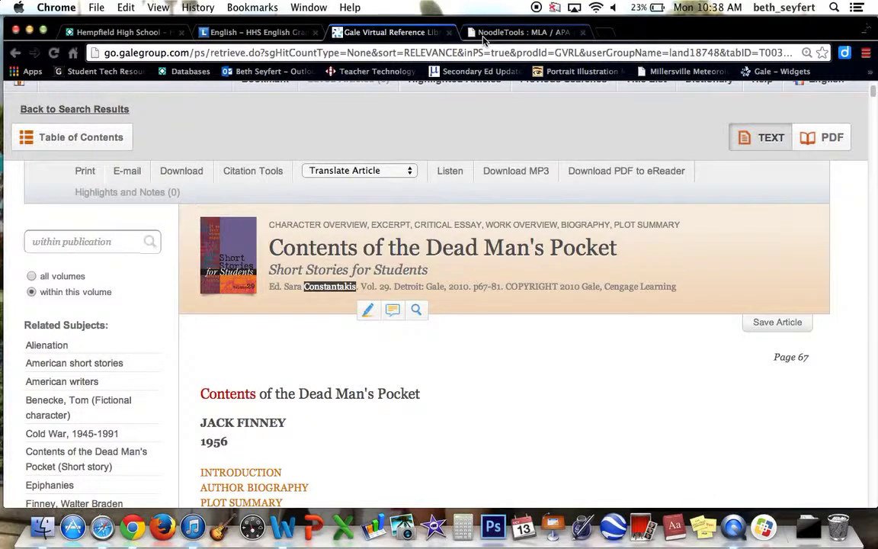
{"action": "left_click", "coordinate": [507, 32]}
{"action": "scroll", "coordinate": [401, 314], "scroll_direction": "down", "scroll_amount": 3}
{"action": "left_click", "coordinate": [131, 310]}
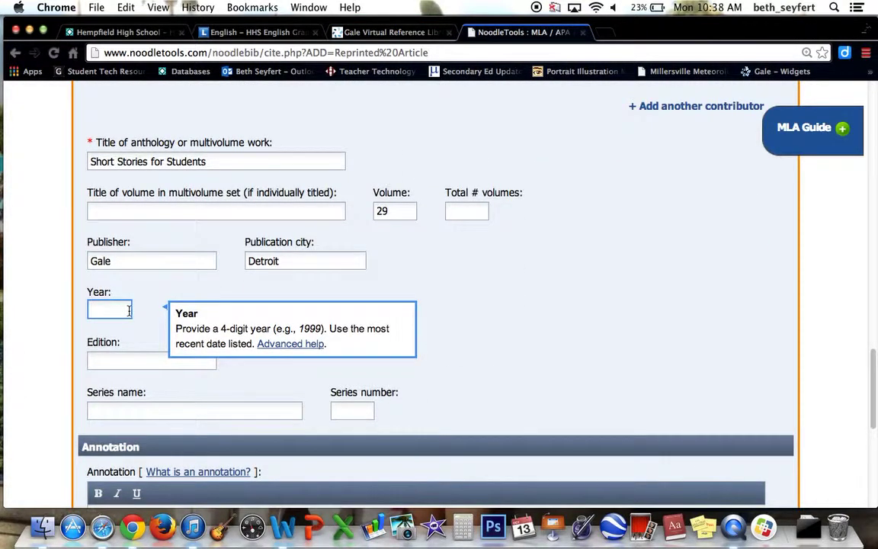
{"action": "type", "text": "2010"}
{"action": "left_click", "coordinate": [533, 317]}
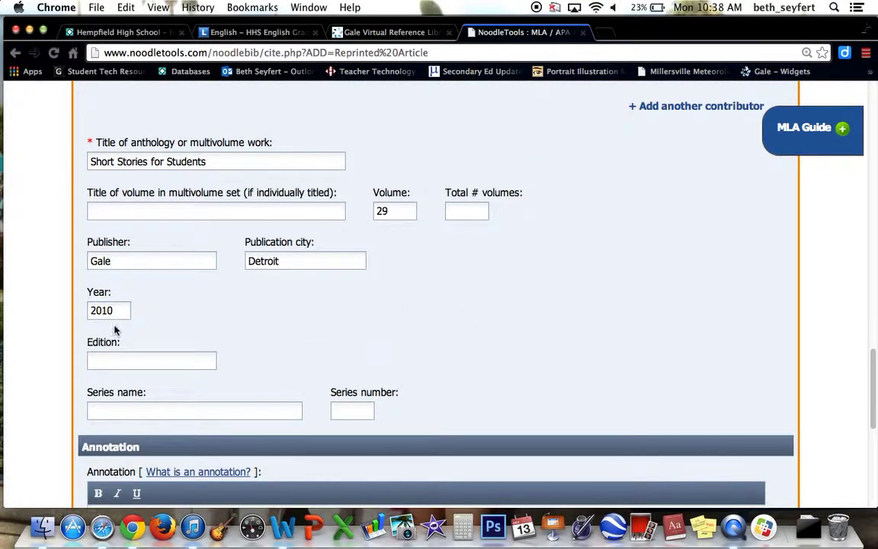
{"action": "scroll", "coordinate": [545, 308], "scroll_direction": "down", "scroll_amount": 10}
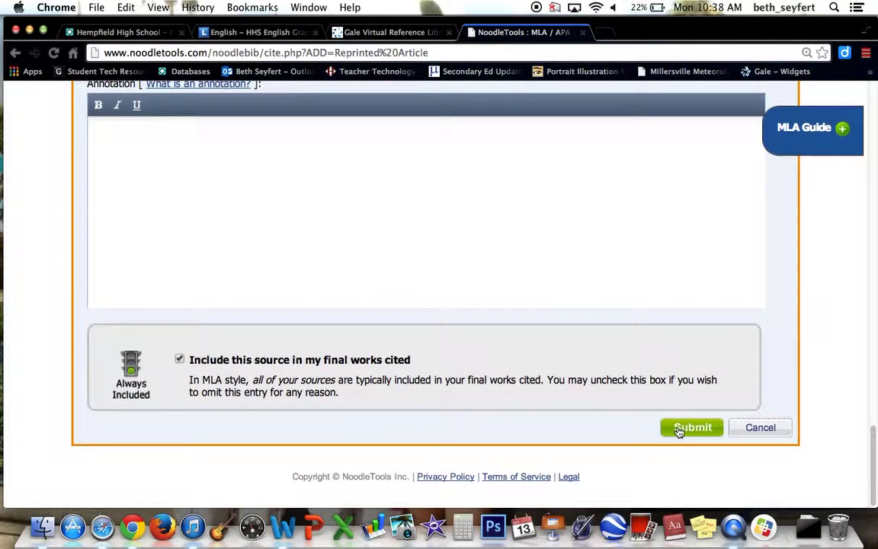
Step: Submit the citation and check the Seabrook reprint entry in the Works Cited list
{"action": "left_click", "coordinate": [679, 430]}
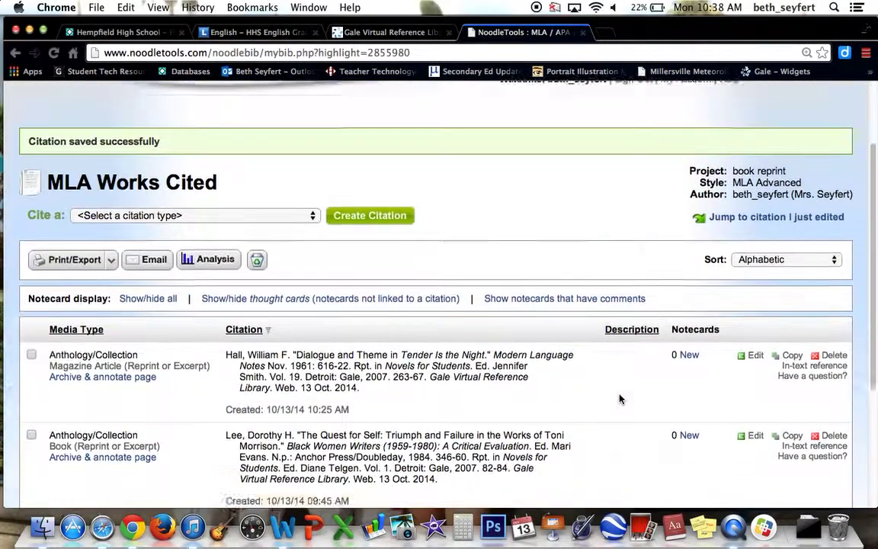
{"action": "scroll", "coordinate": [619, 398], "scroll_direction": "down", "scroll_amount": 2}
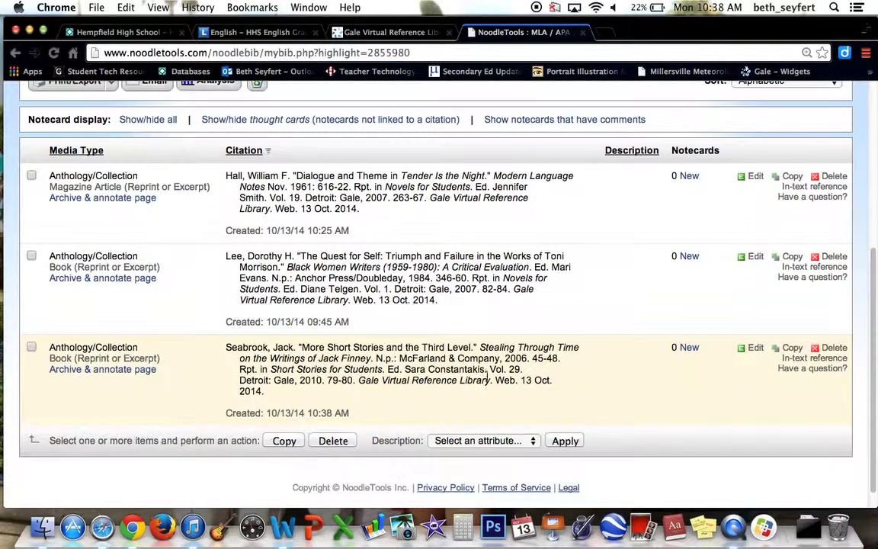